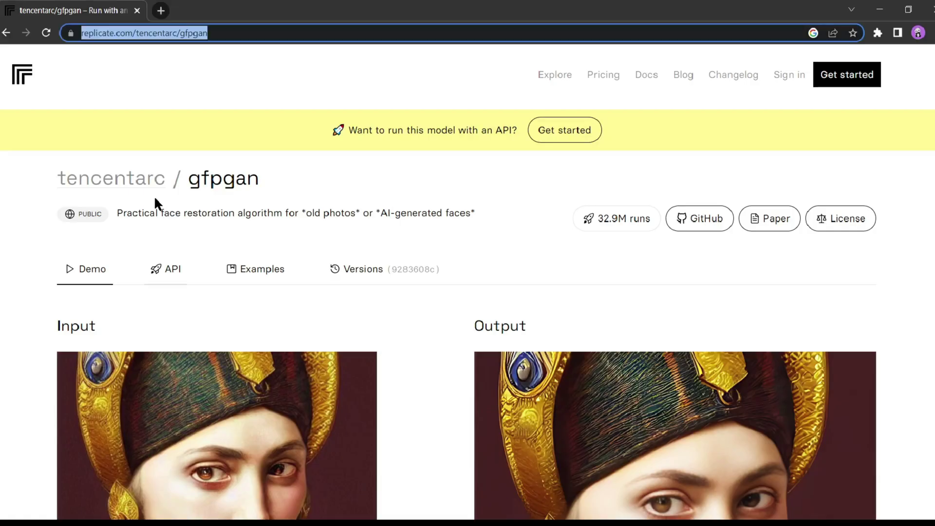
scroll(460, 156, down, 5)
scroll(313, 166, down, 5)
scroll(213, 174, up, 3)
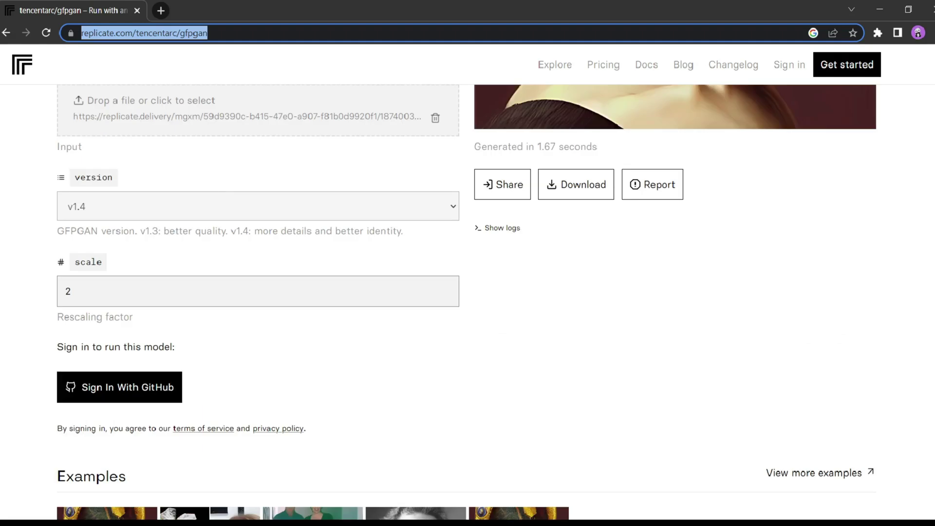
- Sign in to Replicate with GitHub from the GFPGAN model page
click(118, 392)
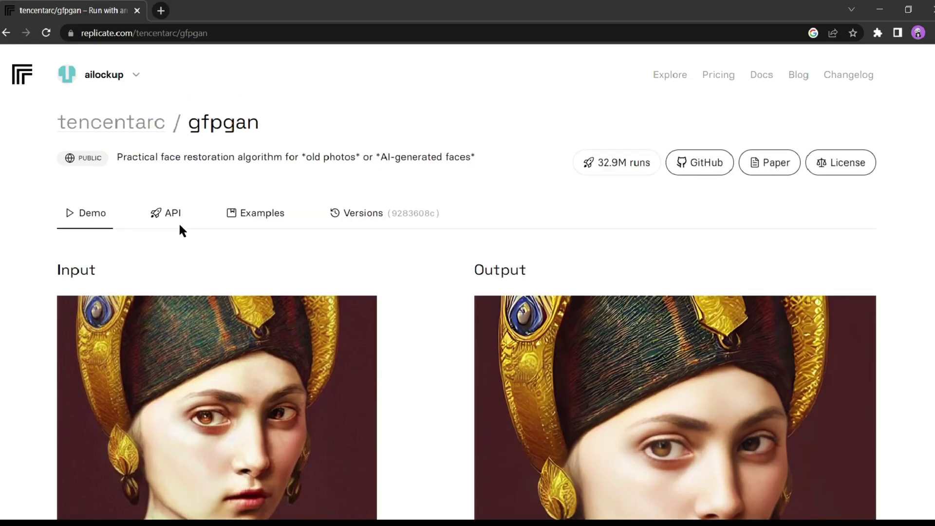
scroll(318, 210, down, 5)
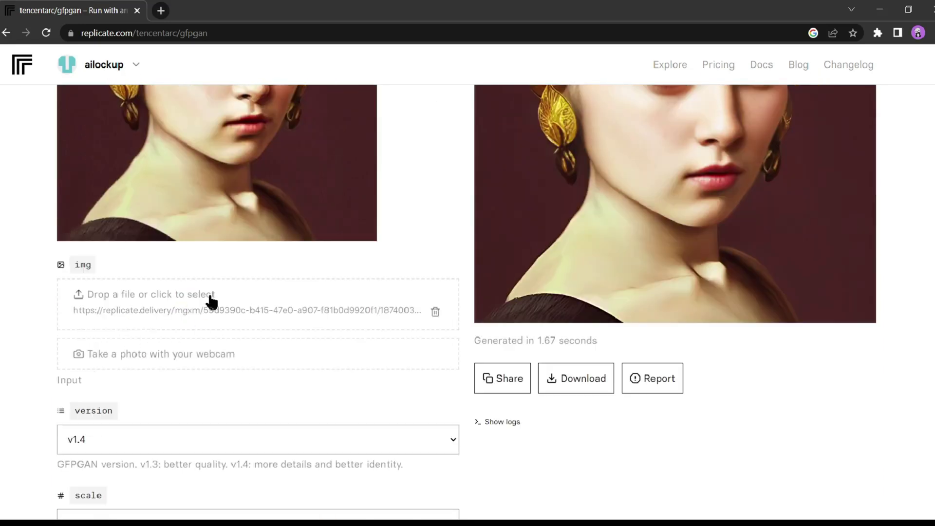
scroll(86, 287, up, 1)
- Search Google Images for medium-sized 'spider man' photos and preview the Tobey Maguire result
click(160, 12)
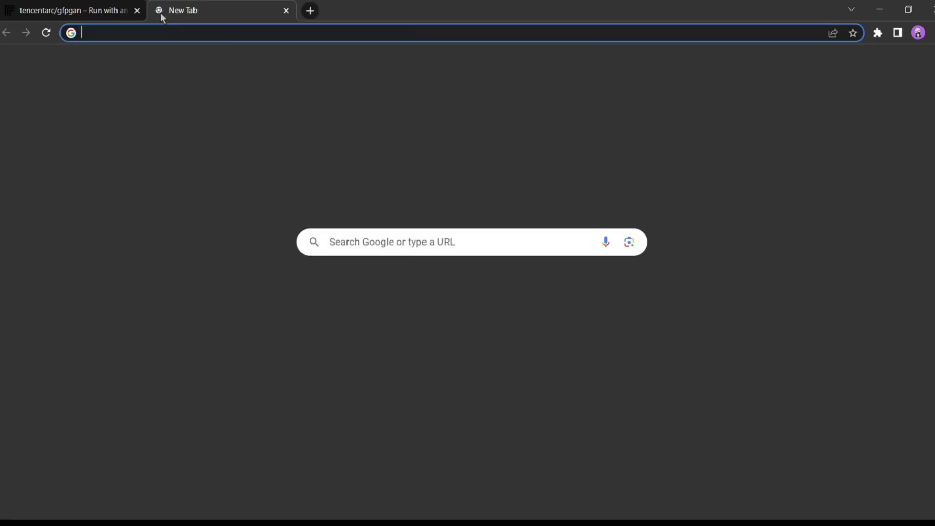
text(spider)
key(Return)
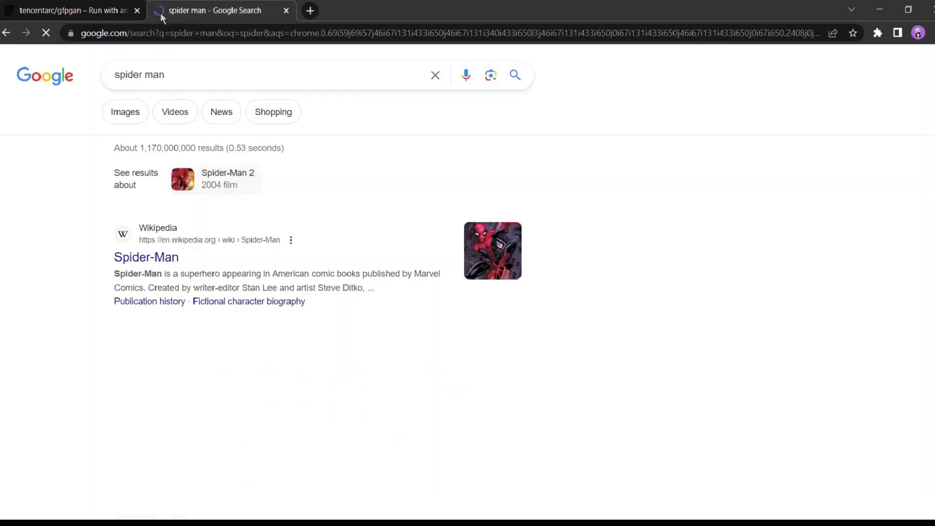
click(145, 112)
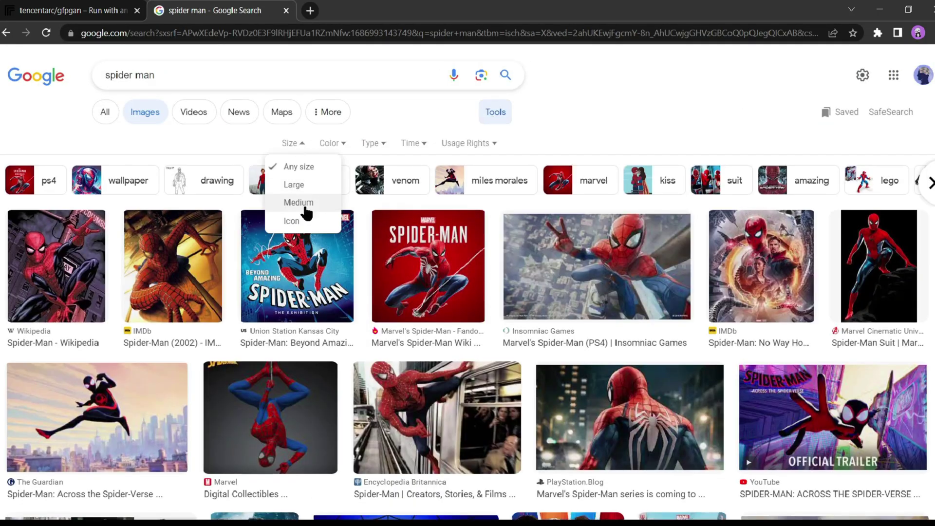
click(299, 202)
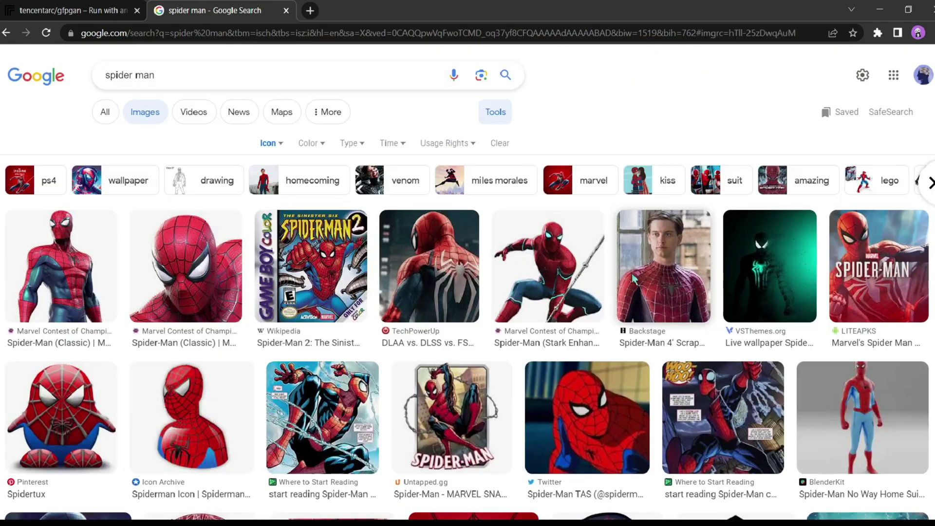
click(175, 290)
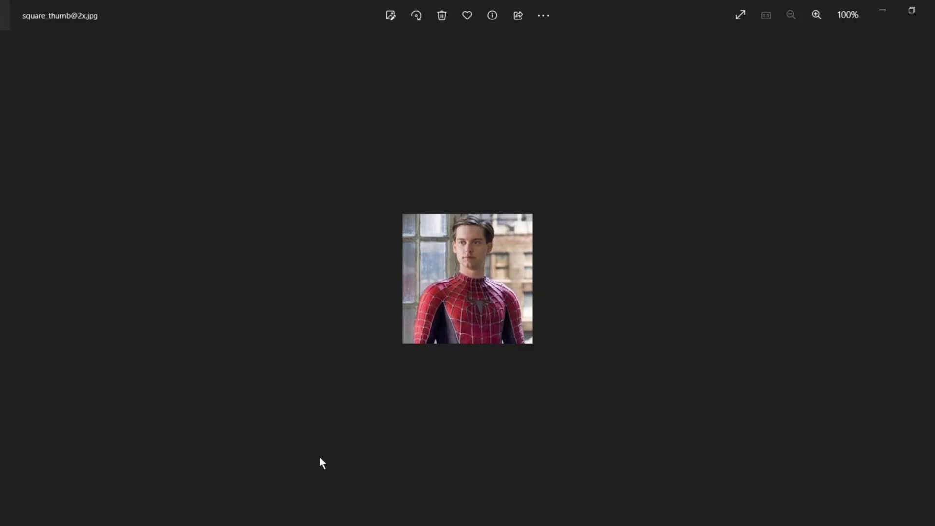
scroll(496, 374, up, 3)
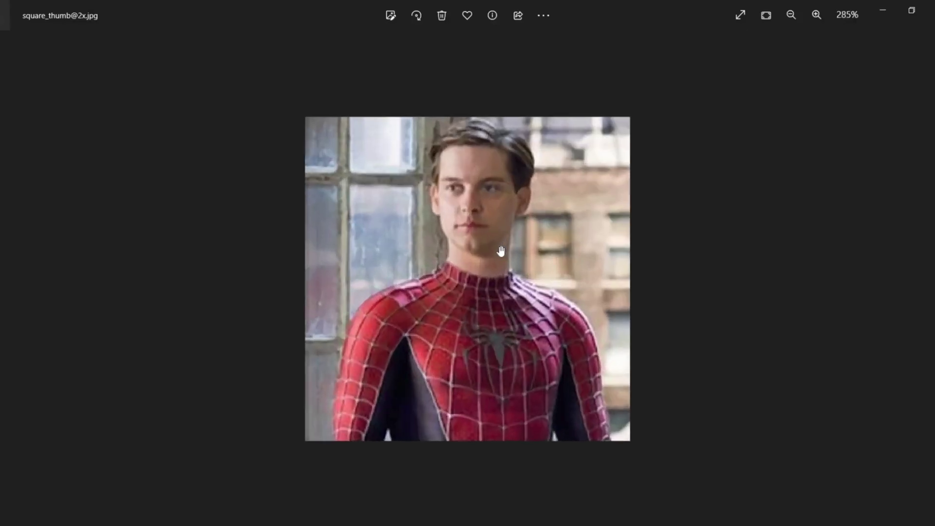
scroll(497, 374, up, 3)
scroll(496, 374, up, 3)
scroll(498, 374, down, 5)
scroll(497, 375, down, 3)
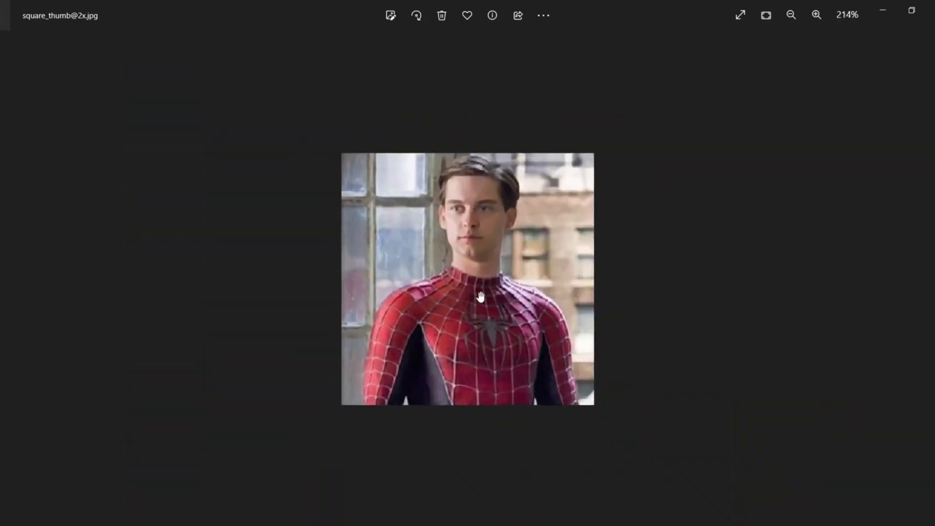
scroll(497, 375, up, 5)
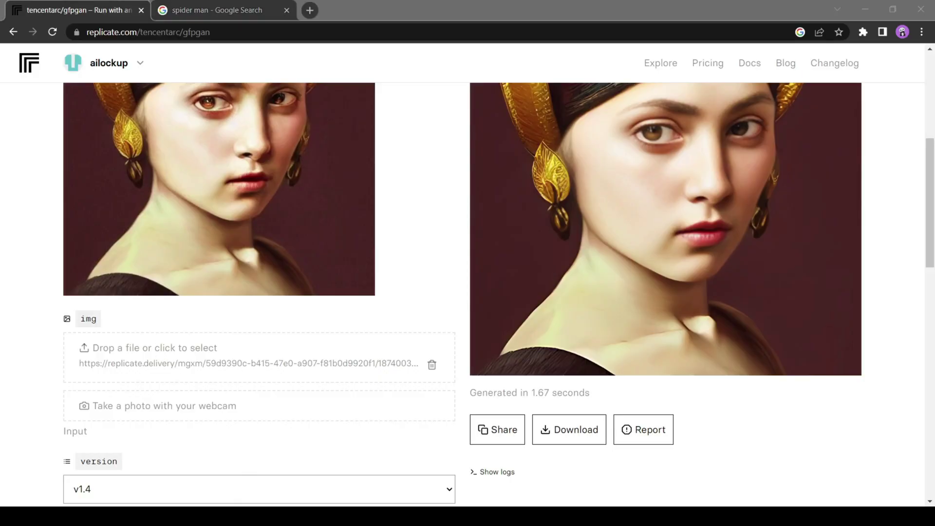
scroll(279, 227, down, 1)
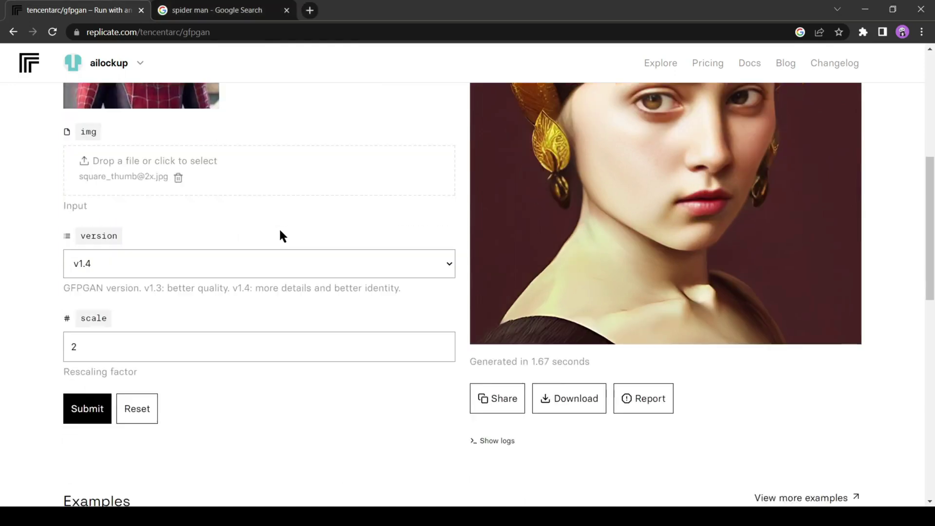
click(87, 378)
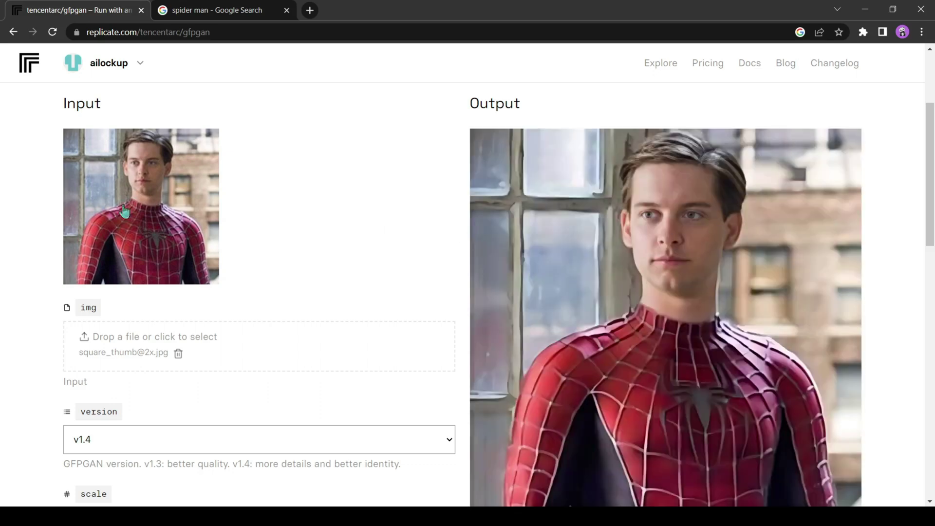
scroll(665, 235, down, 3)
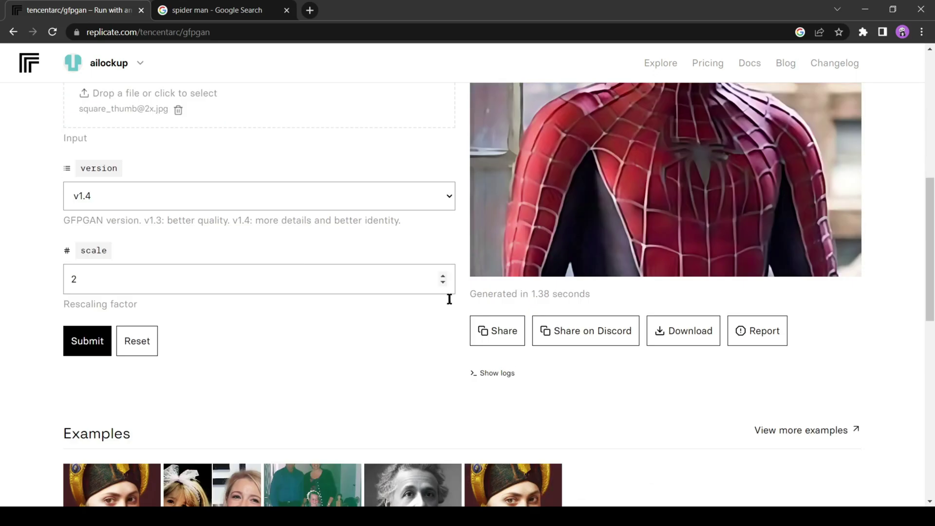
click(696, 332)
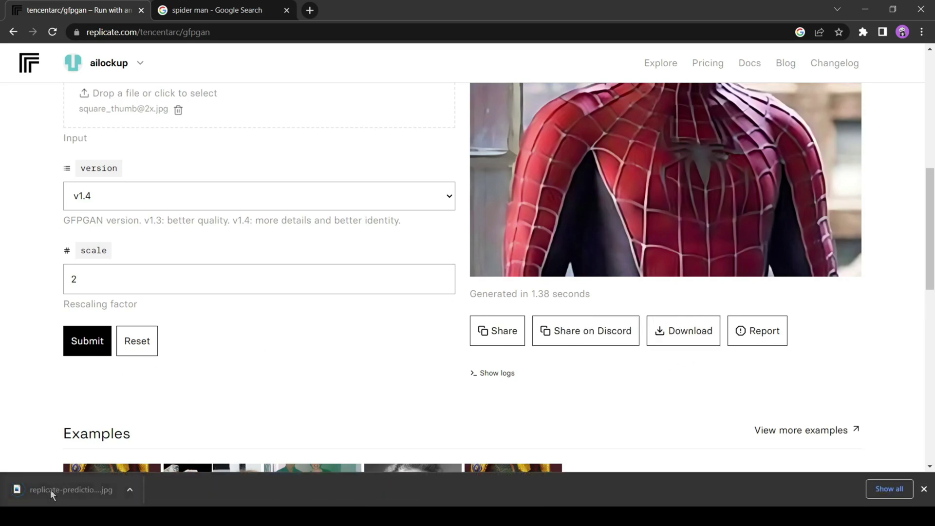
- Open the restored JPG in a new tab at full size and zoom in on it
click(183, 31)
drag(263, 12, 265, 12)
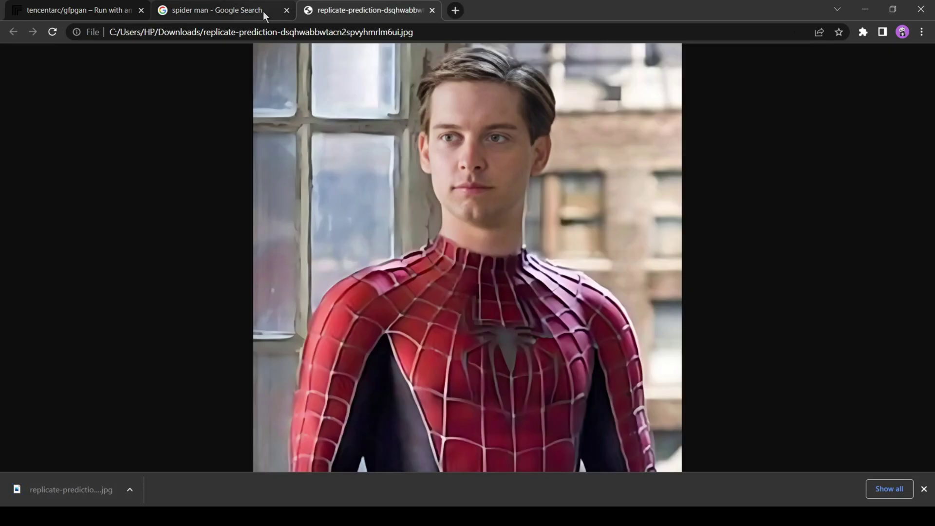
click(499, 152)
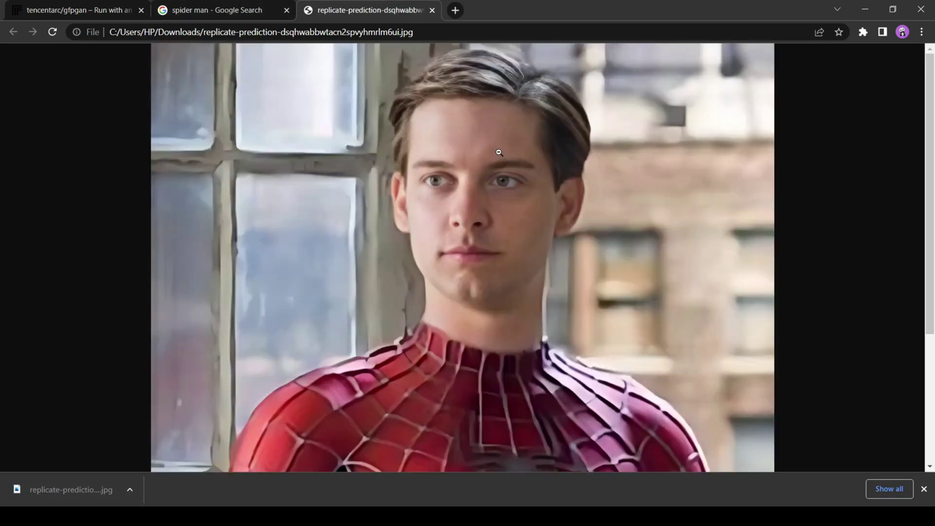
scroll(492, 190, up, 2)
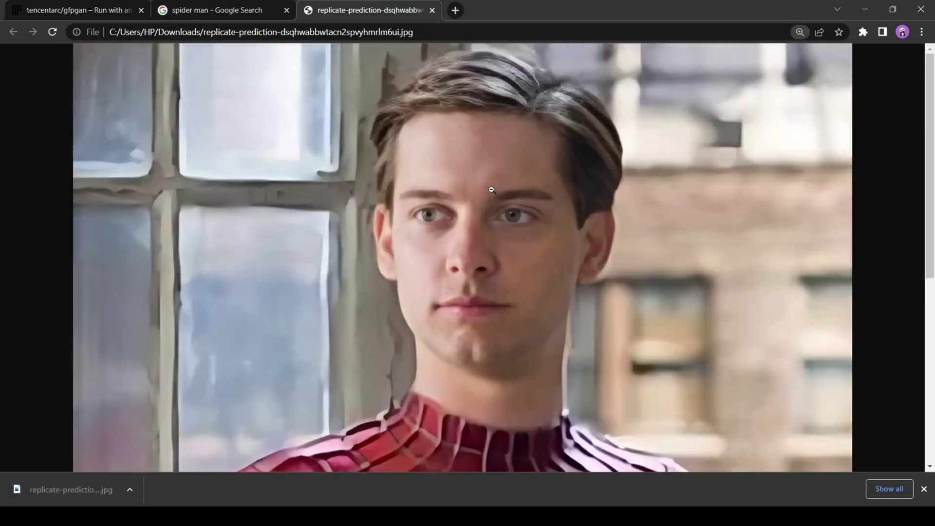
scroll(496, 211, up, 2)
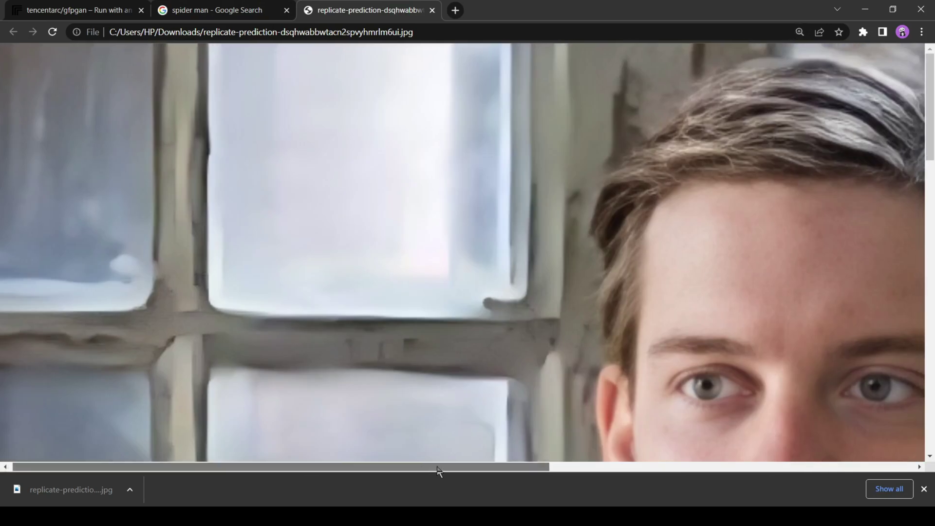
drag(423, 467, 599, 467)
scroll(572, 349, down, 5)
scroll(571, 349, down, 5)
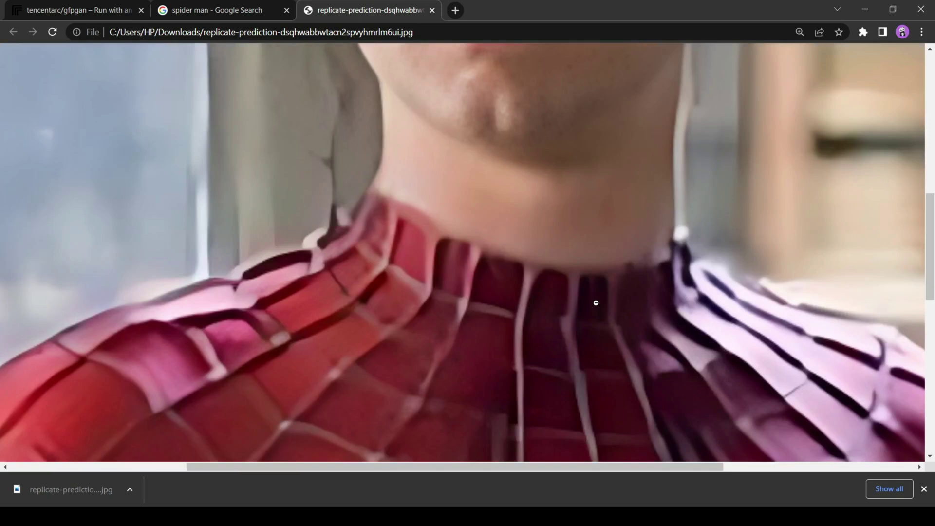
scroll(585, 314, down, 5)
scroll(596, 302, down, 3)
scroll(596, 302, up, 5)
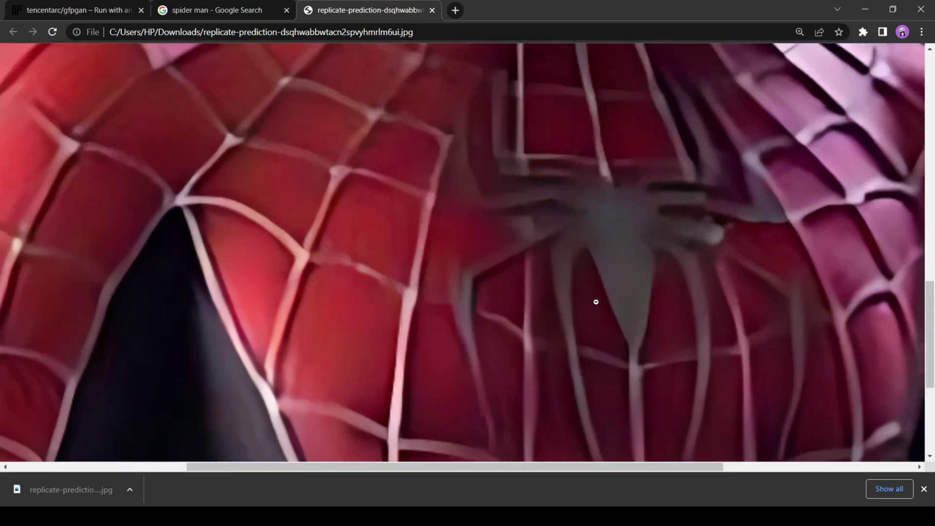
scroll(597, 303, up, 5)
scroll(593, 301, up, 2)
scroll(591, 301, down, 4)
click(591, 300)
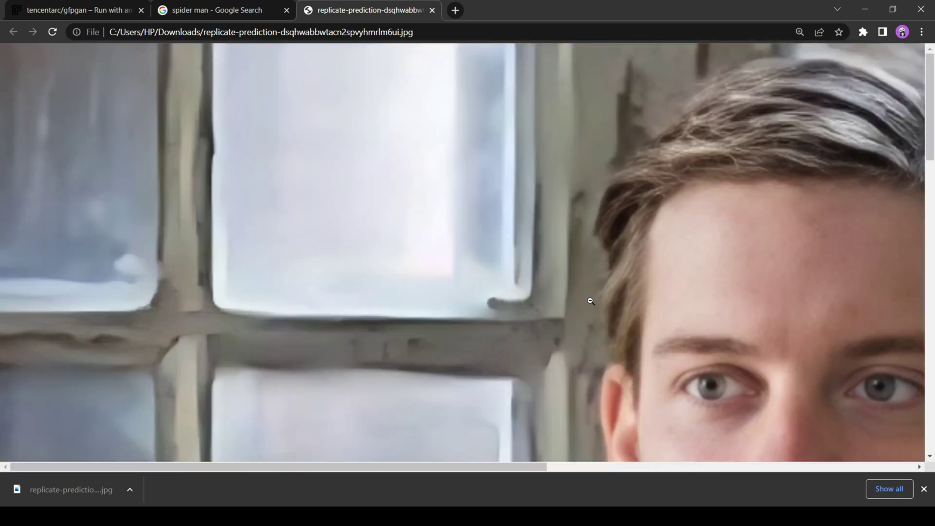